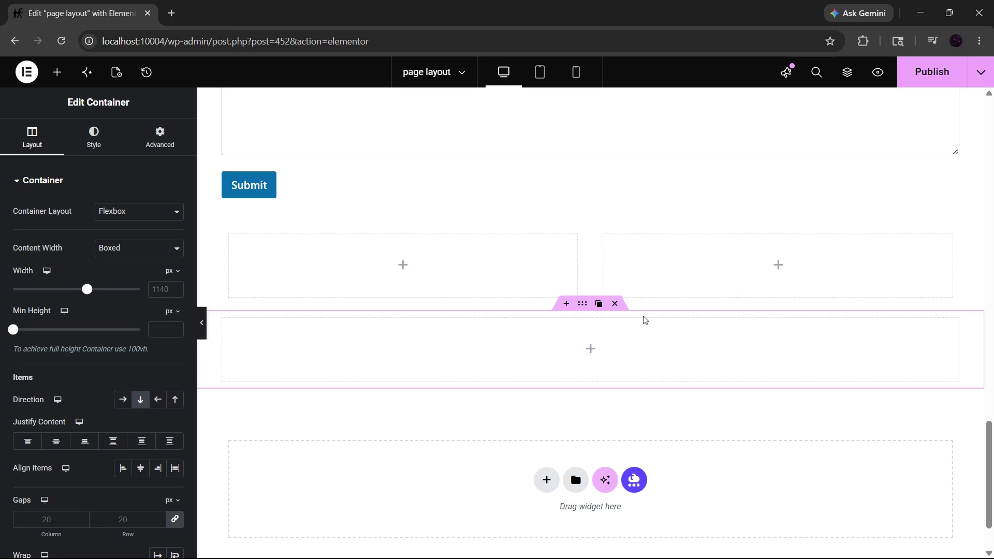
- Add an Image Box widget to the empty full-width container below the two-column row
click(591, 348)
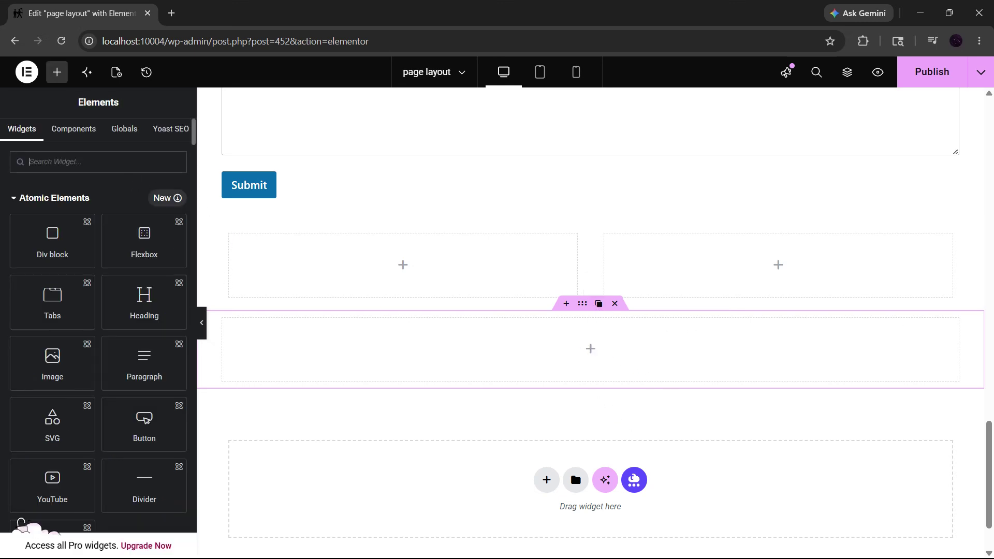
text(image box)
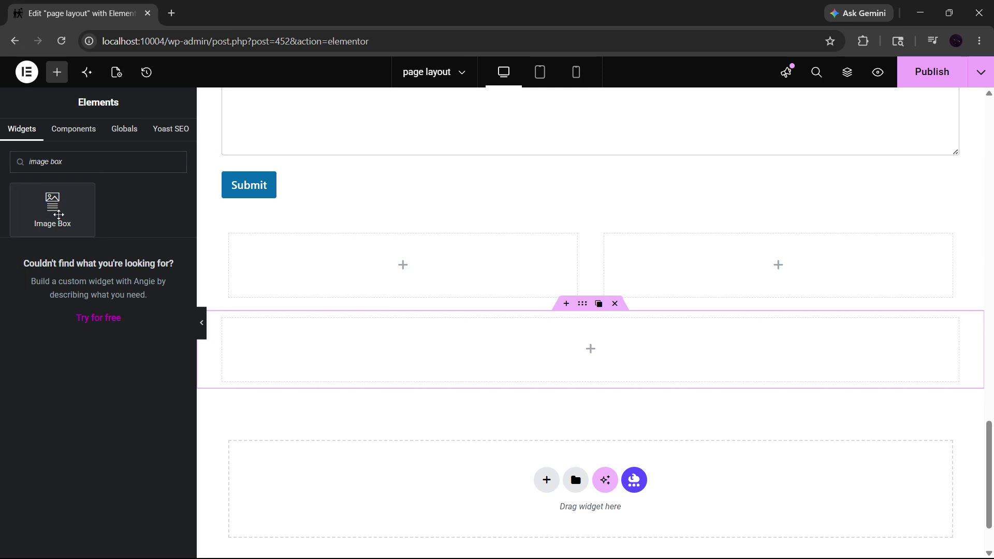
click(63, 215)
drag(63, 215, 546, 355)
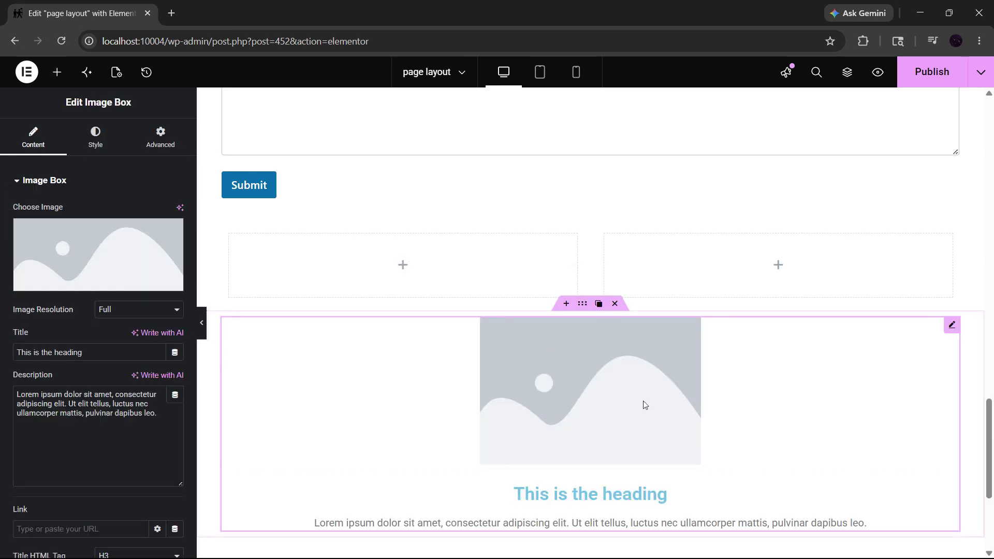
- Replace the image box's placeholder picture with the dark Earth image from the media library
scroll(679, 412, down, 2)
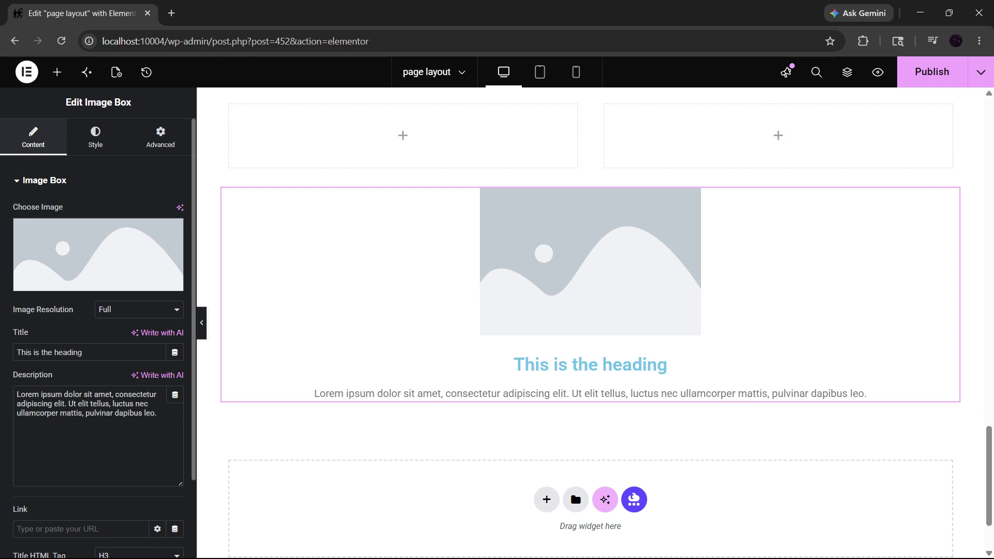
click(87, 256)
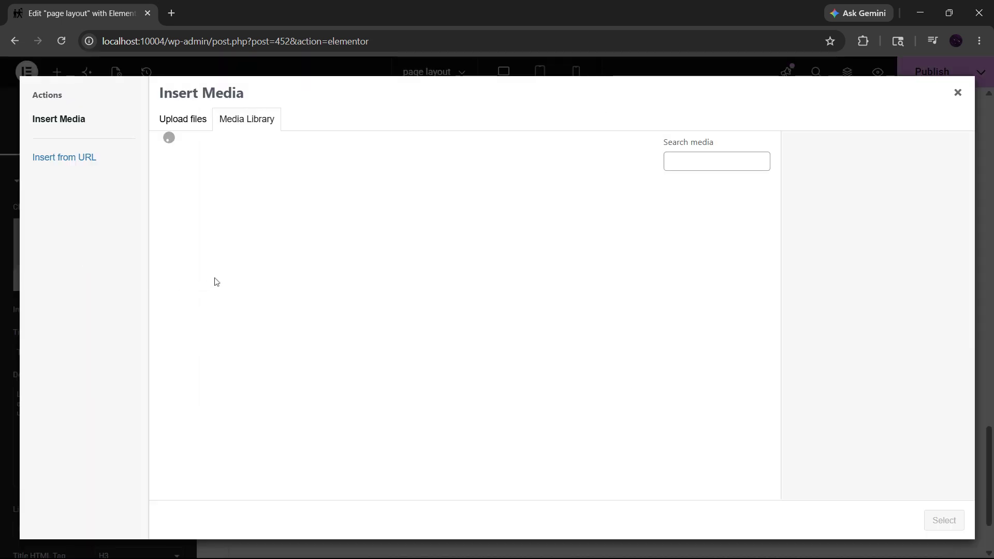
click(319, 337)
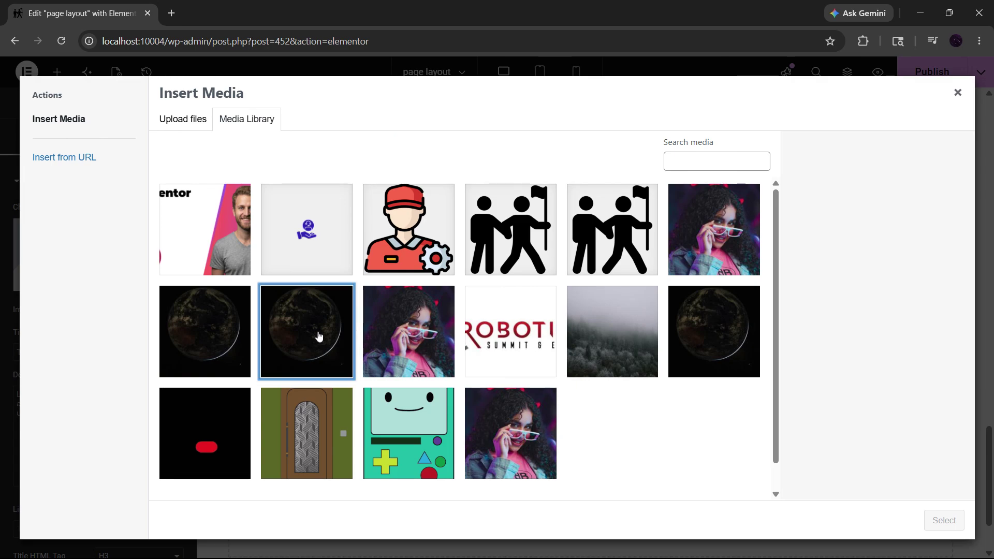
click(942, 522)
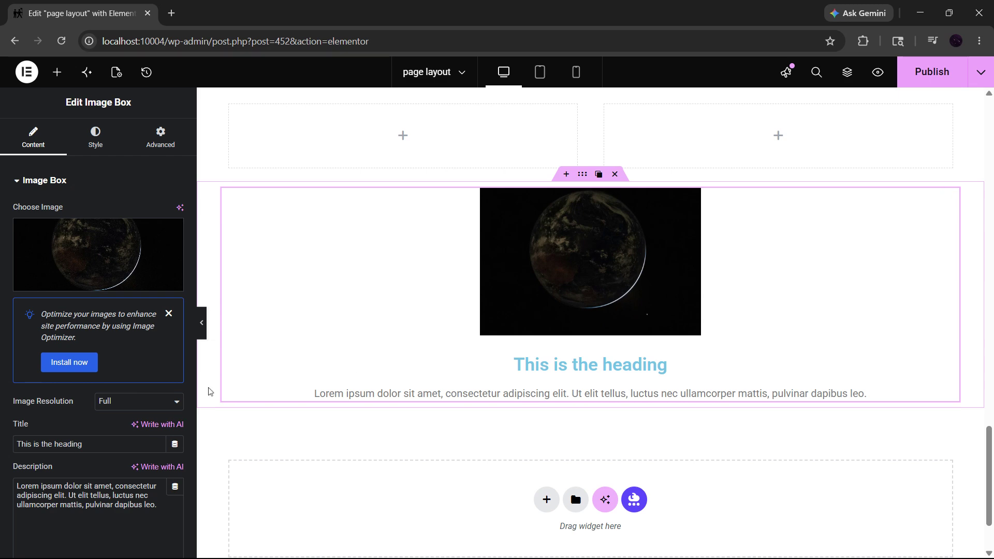
- Change the image box title to "LIKE AND SUB"
drag(54, 444, 7, 454)
click(84, 444)
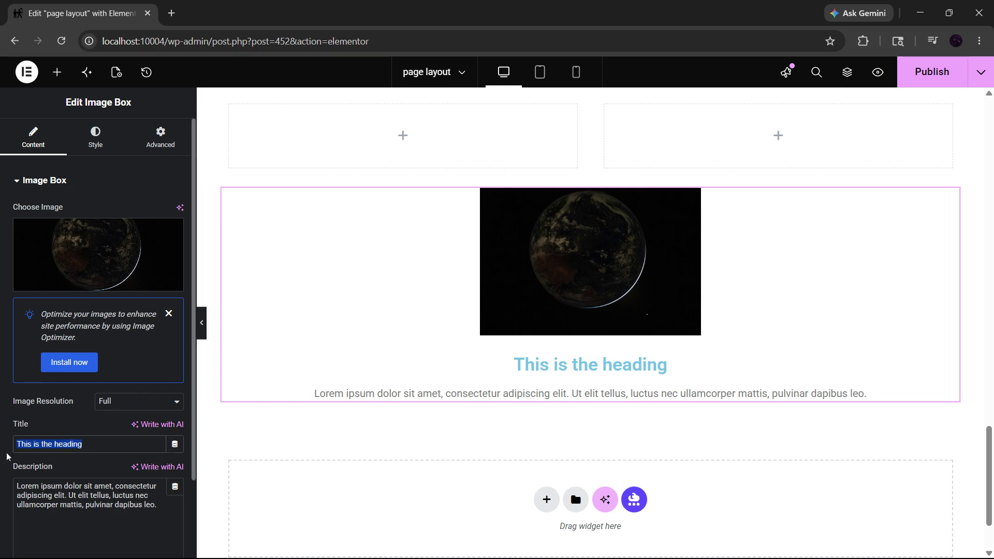
text(LIKE )
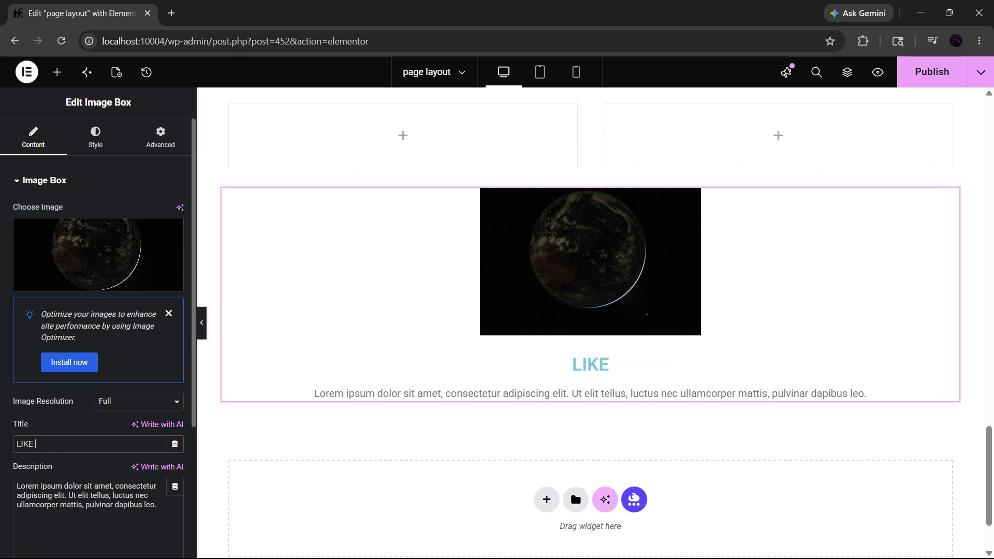
text(AND SUB)
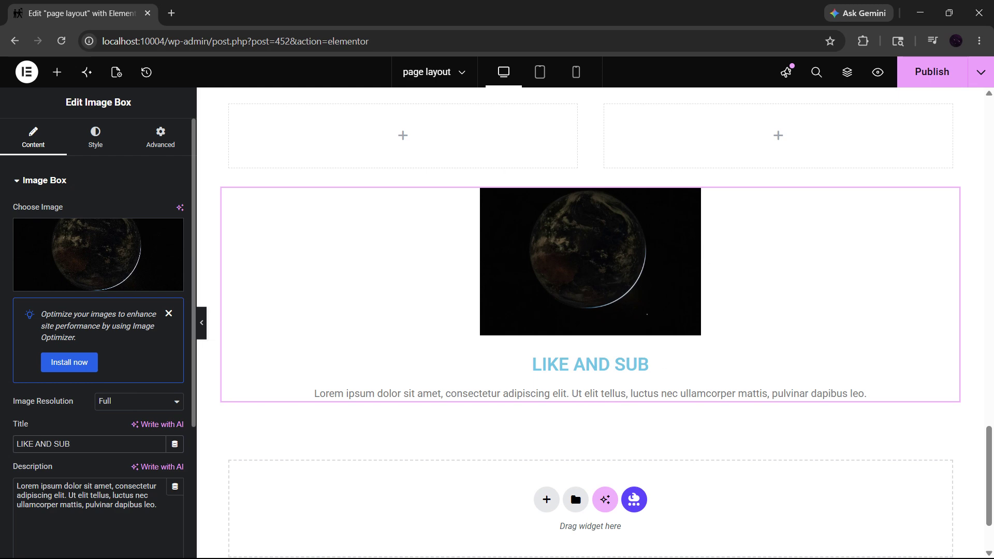
- Extend the image box description by pasting a second copy of its Lorem ipsum text
scroll(1, 470, down, 3)
drag(158, 375, 8, 354)
key(ctrl+c)
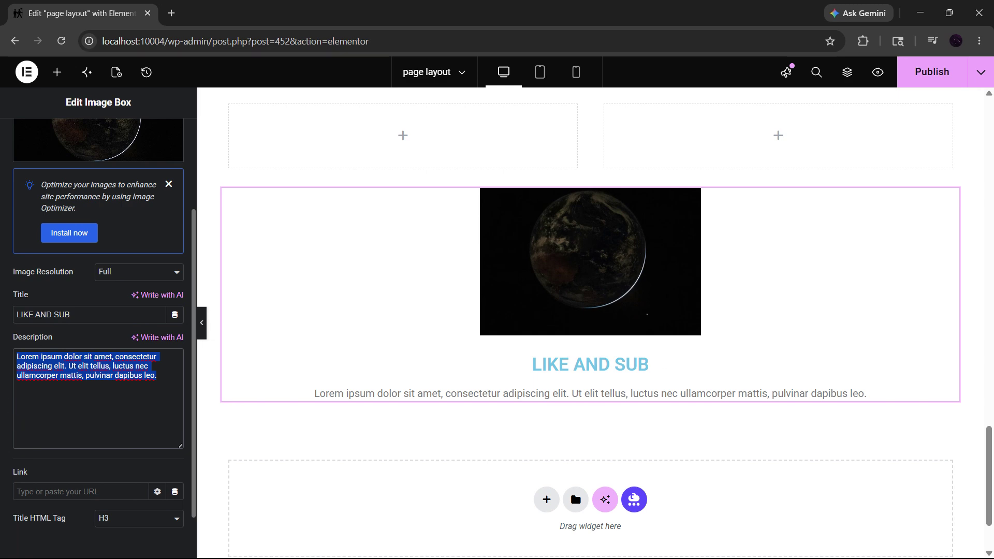
click(138, 375)
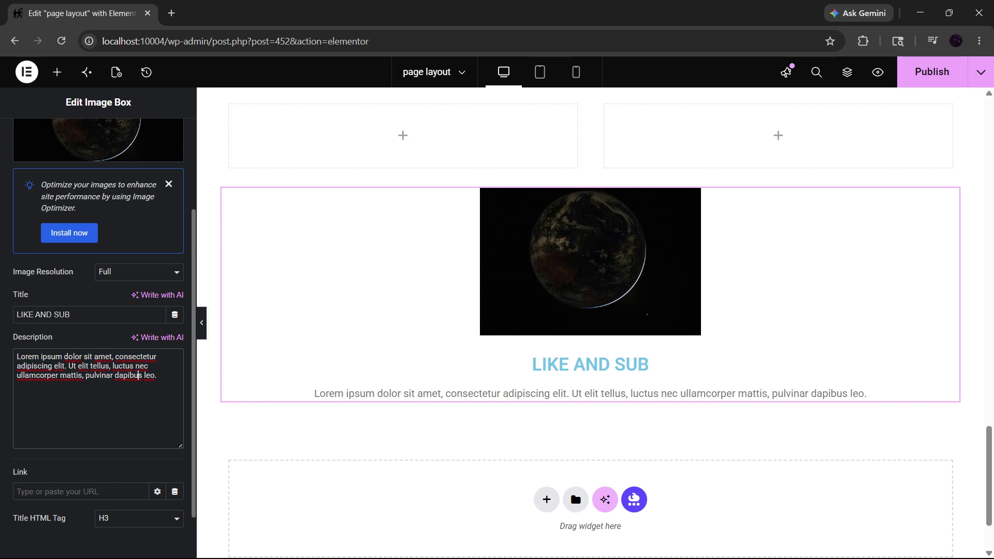
key(ctrl+v)
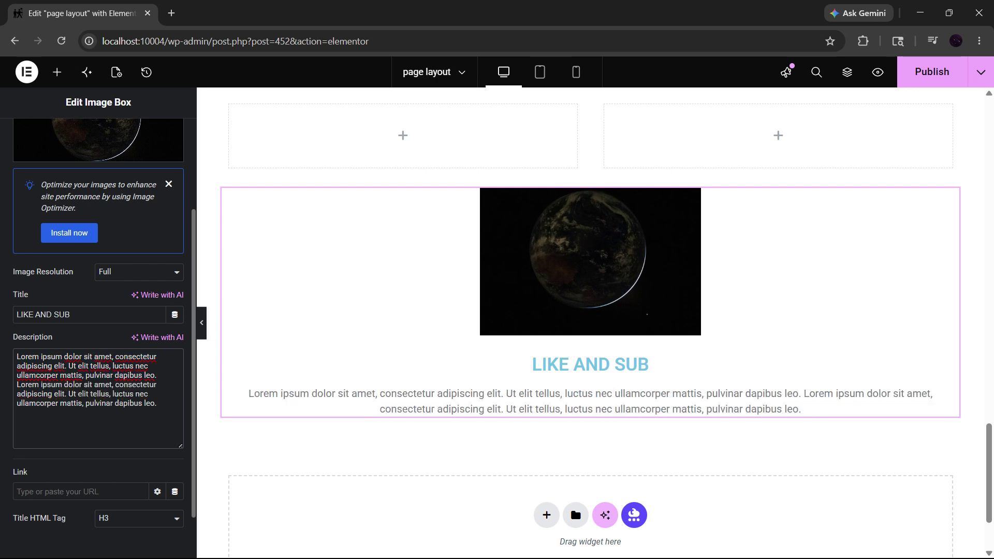
click(81, 492)
scroll(84, 491, down, 2)
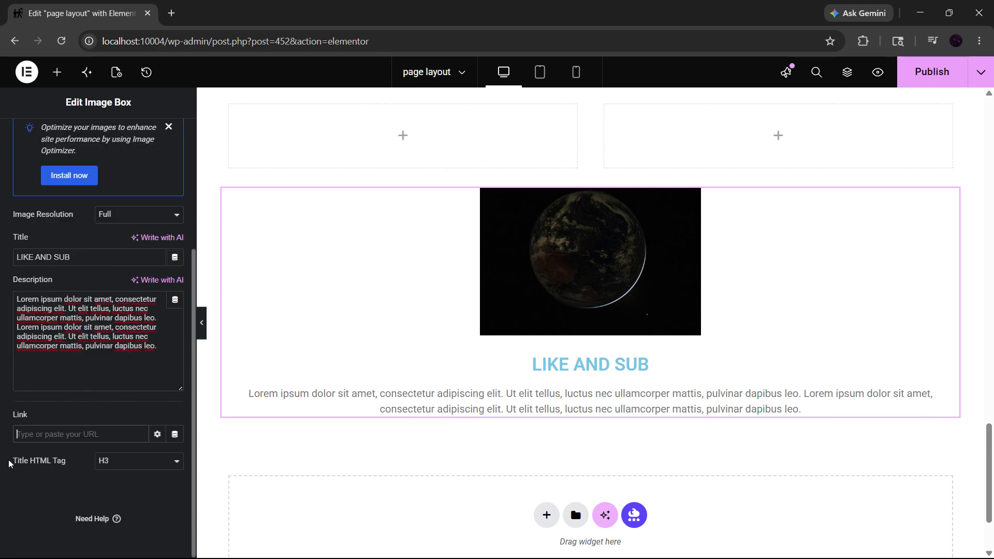
scroll(101, 475, up, 4)
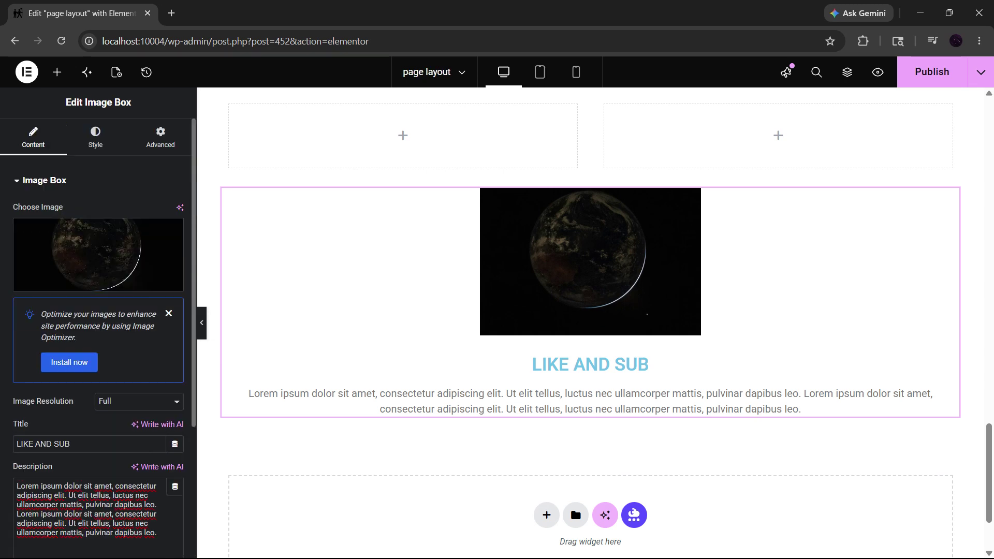
scroll(100, 476, down, 3)
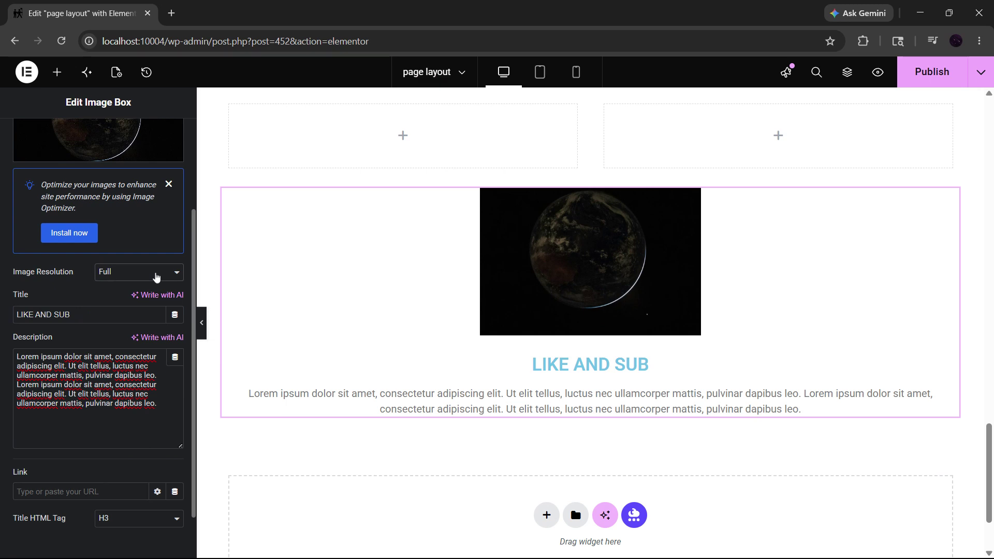
scroll(150, 280, up, 3)
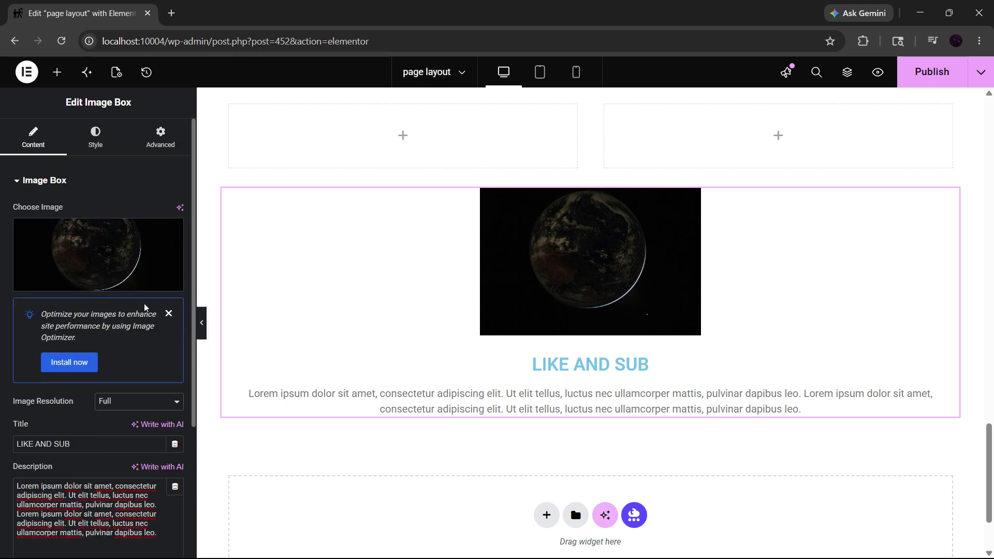
- Try Absolute positioning on the image box with bottom and top vertical orientation, and restore the Default position
click(160, 138)
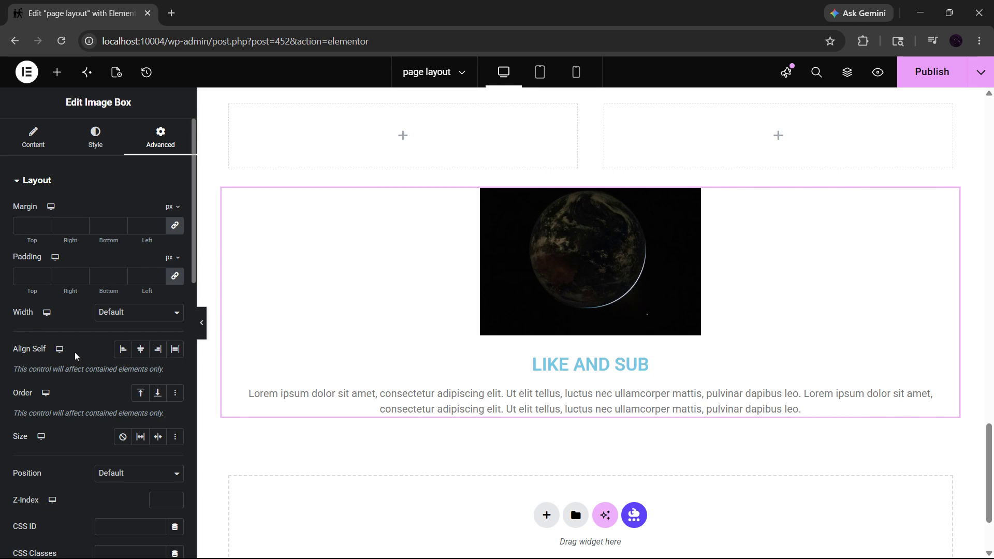
scroll(80, 363, down, 3)
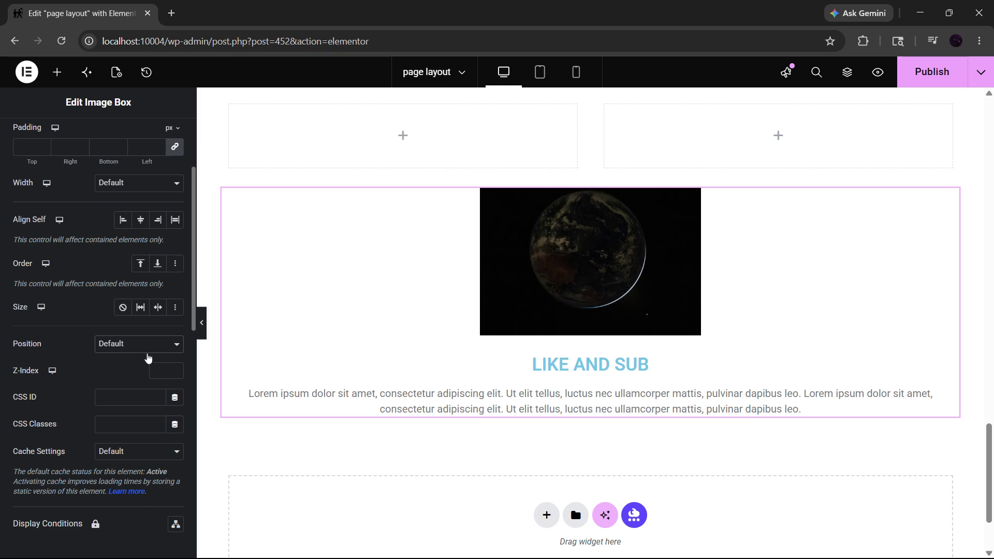
click(140, 344)
click(139, 367)
scroll(131, 412, down, 7)
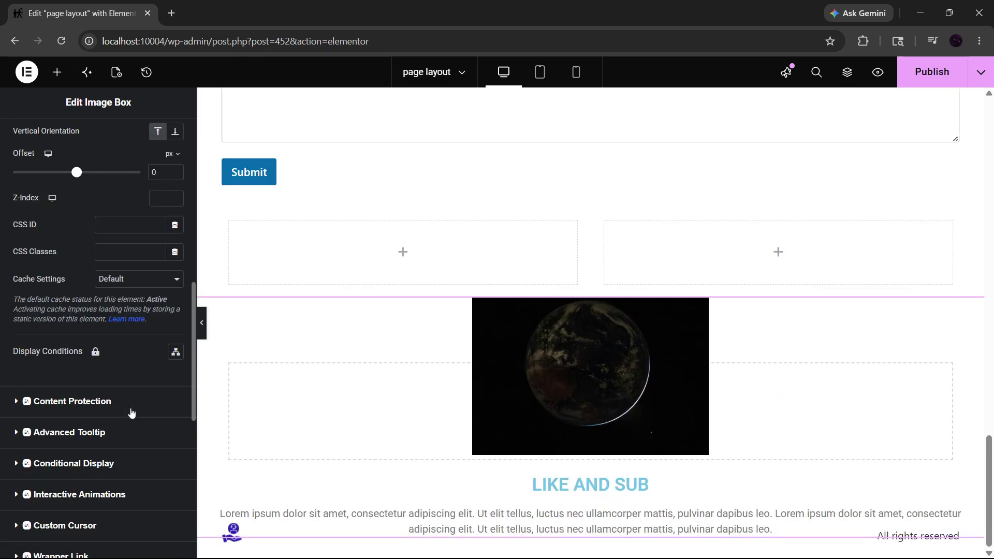
scroll(135, 406, up, 3)
click(176, 263)
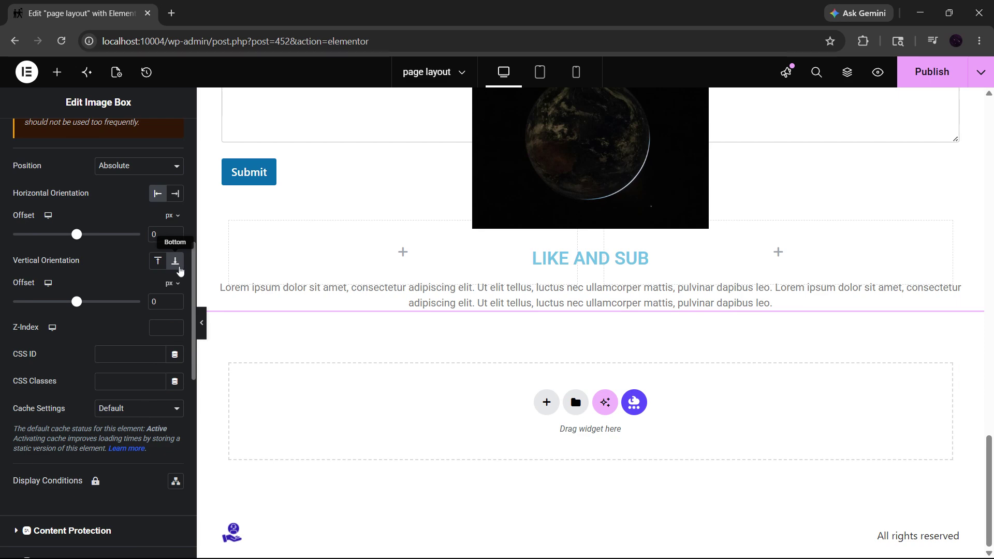
click(158, 261)
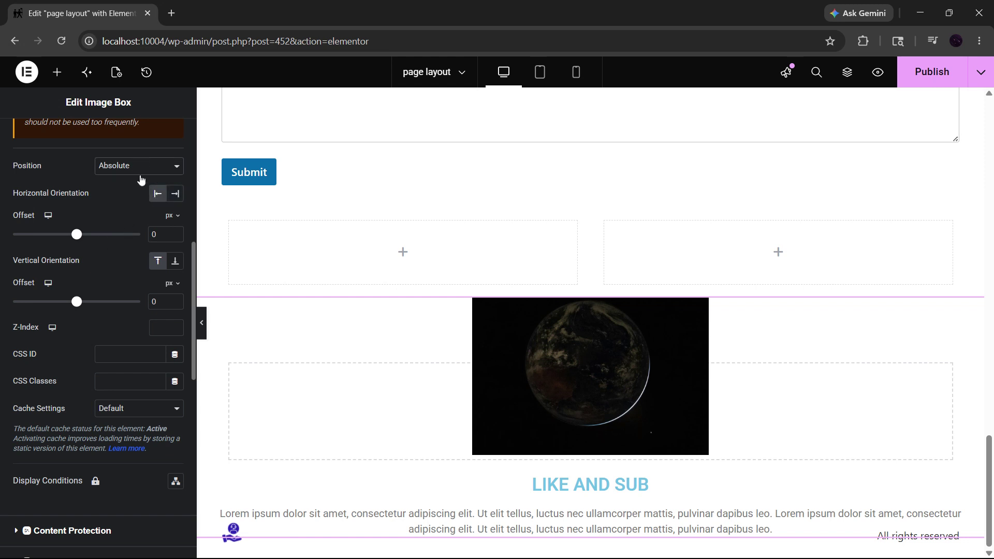
scroll(141, 178, down, 4)
scroll(136, 283, up, 8)
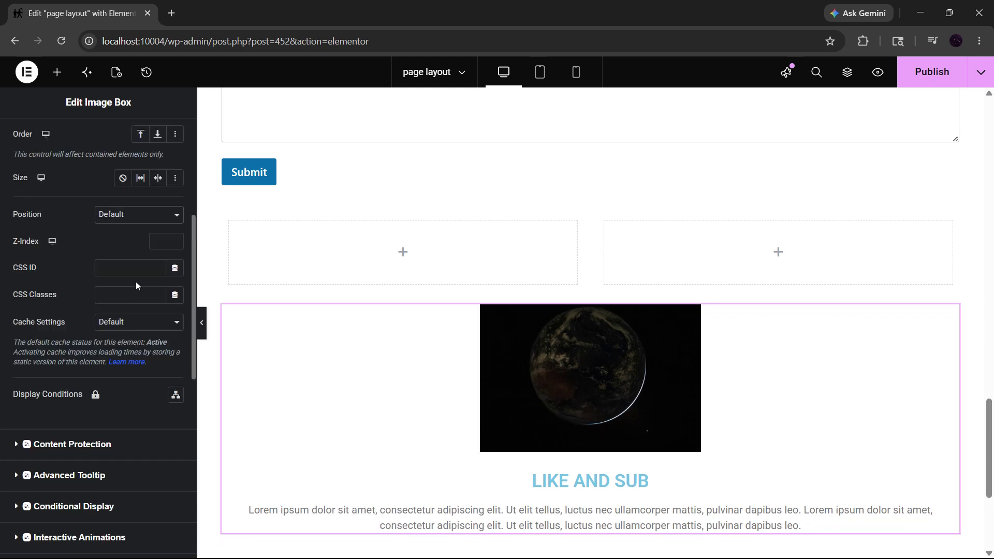
- Try the left and right image positions in the image box style settings and return the image to the top
click(95, 137)
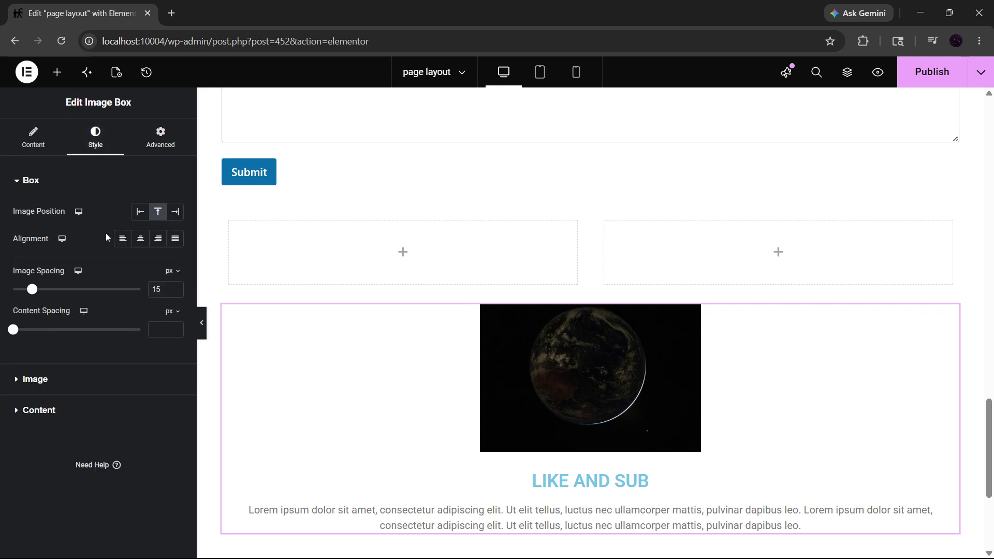
click(140, 213)
click(158, 212)
click(175, 212)
click(159, 213)
- Set the width of the image box's picture to 46%
click(42, 381)
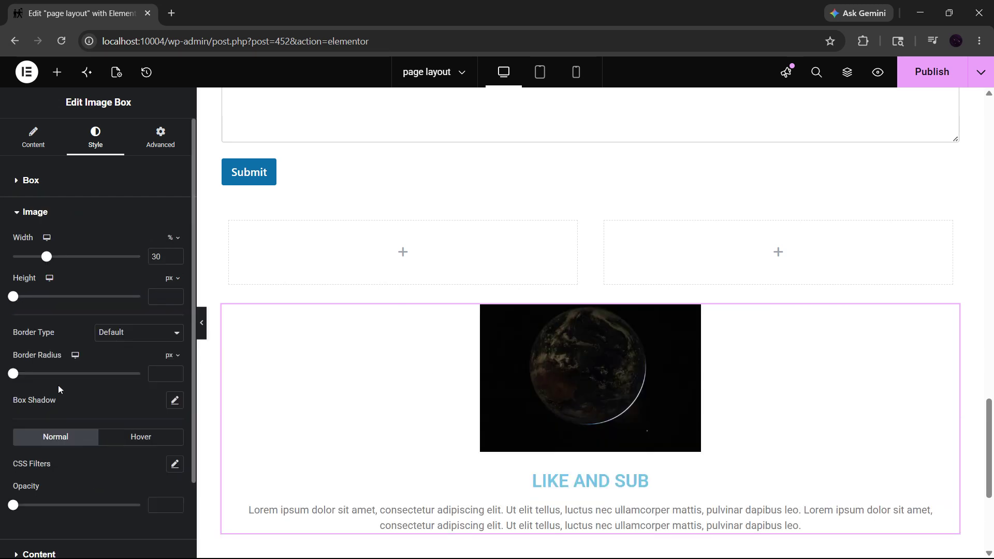
click(140, 439)
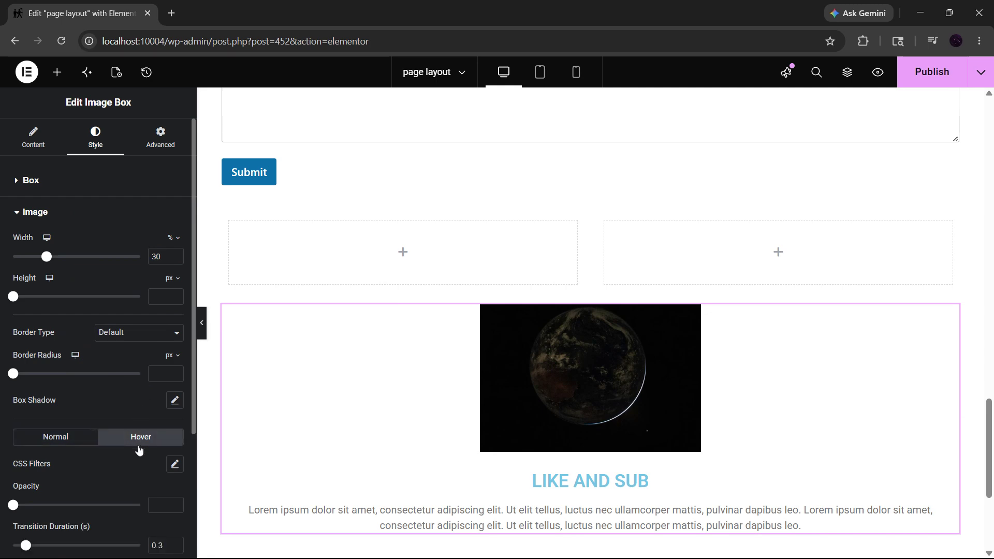
click(84, 442)
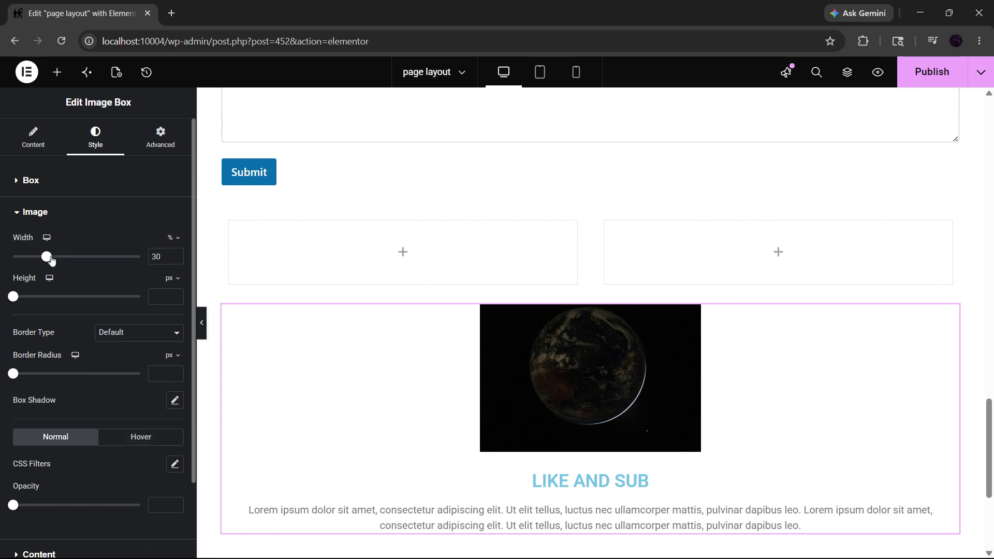
drag(47, 256, 68, 257)
scroll(365, 366, down, 3)
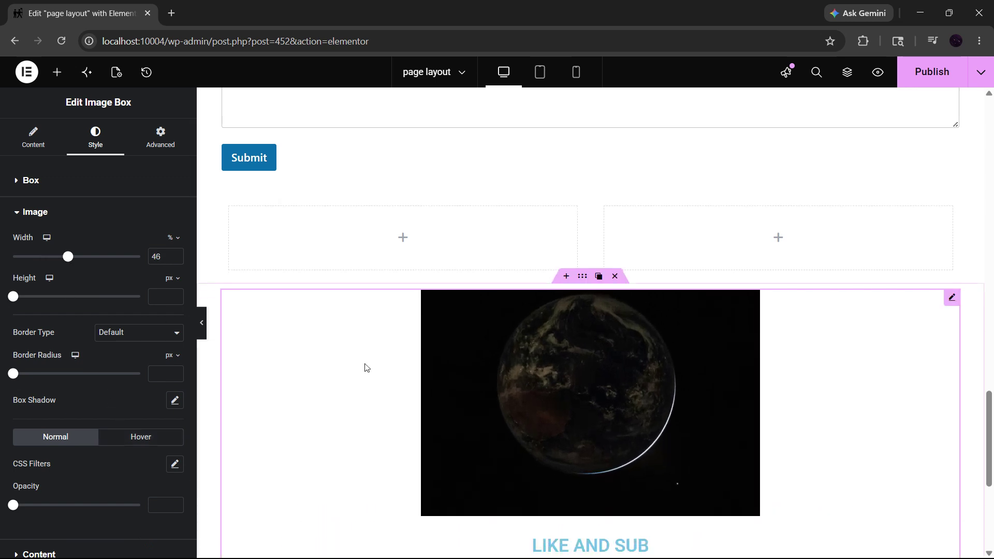
scroll(112, 336, down, 2)
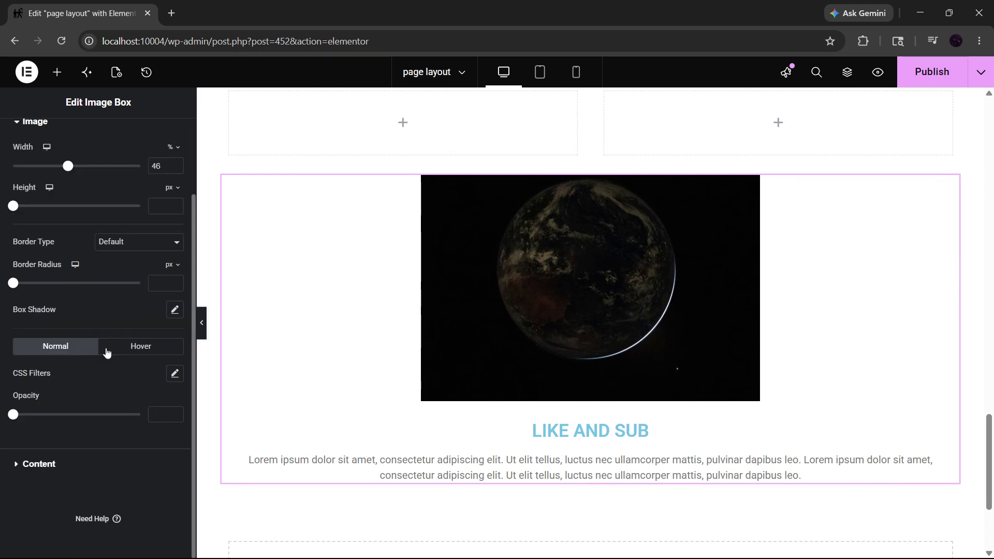
- Examine the typography options for the image box title
click(54, 469)
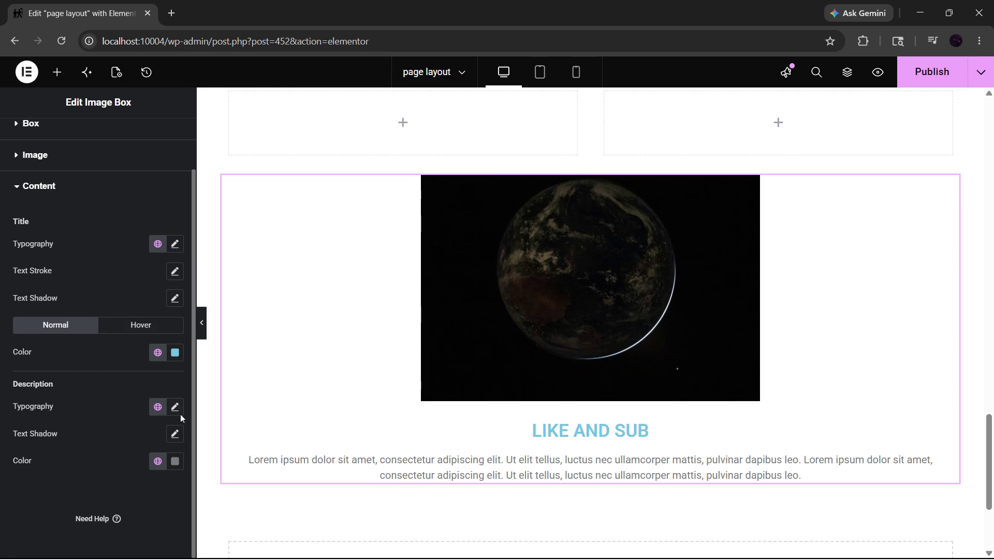
click(174, 245)
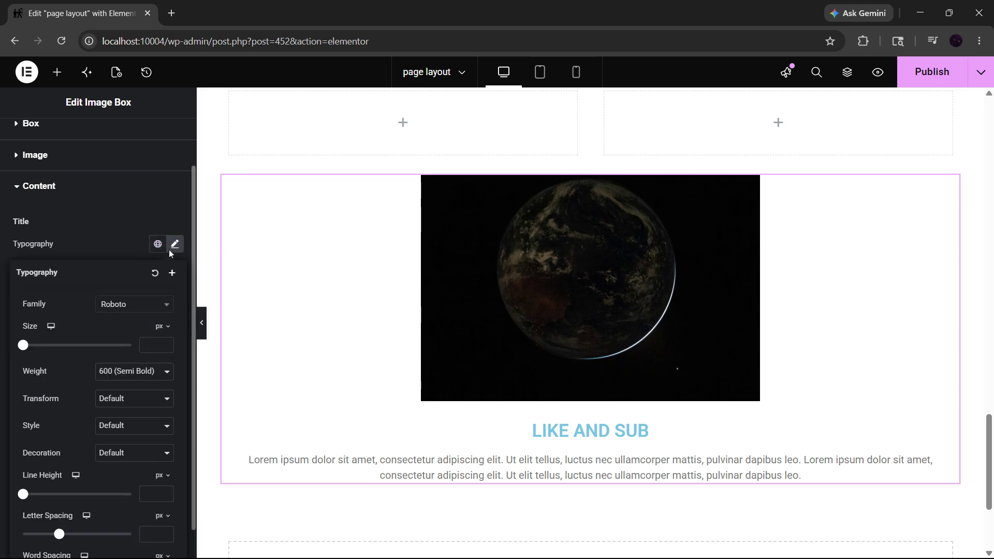
scroll(111, 415, down, 1)
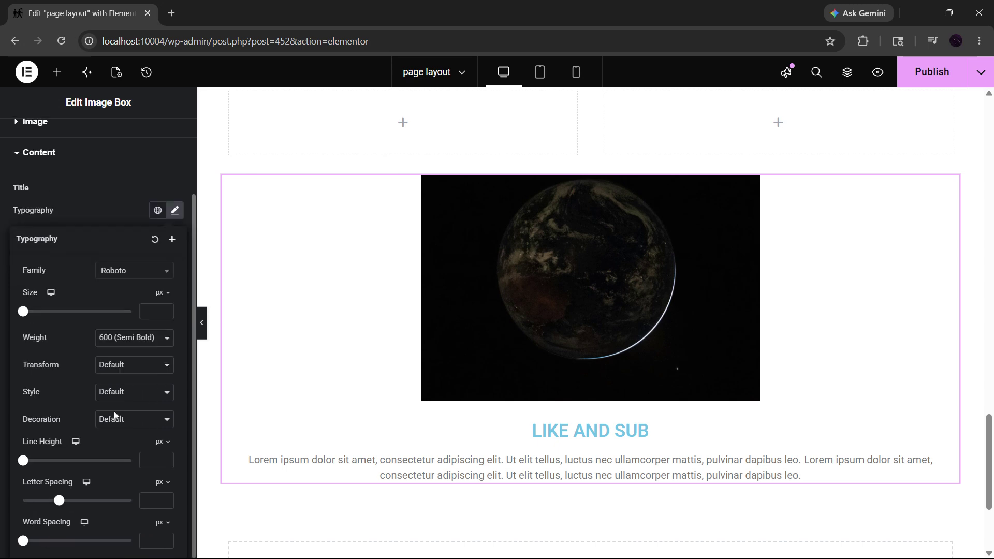
scroll(115, 415, up, 3)
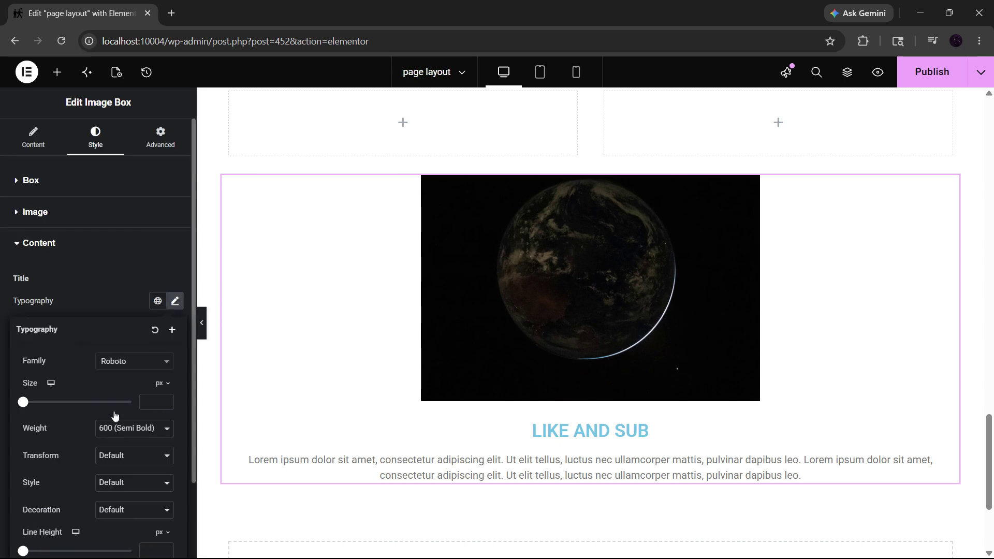
click(176, 304)
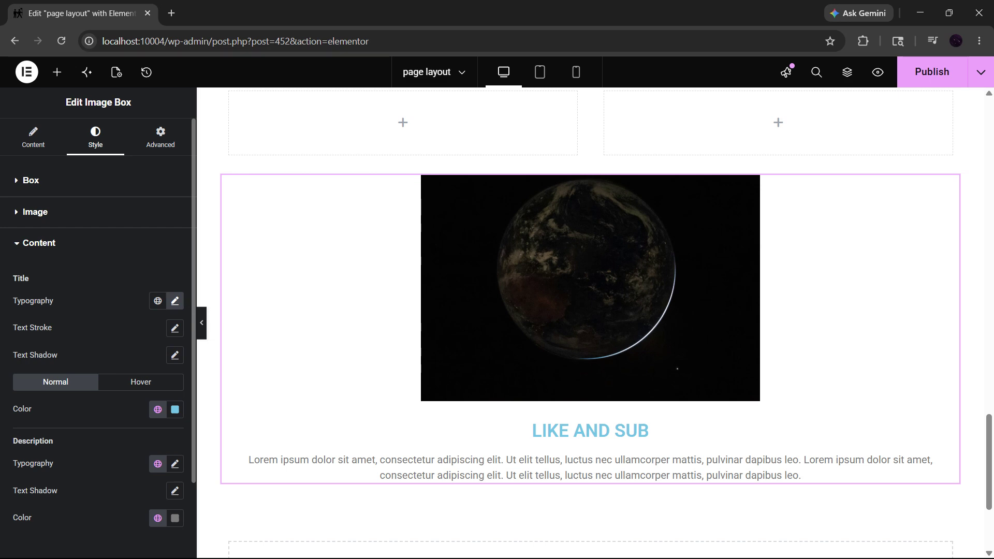
- Set the normal-state colour of the image box title to red, #FF0B0B
click(175, 410)
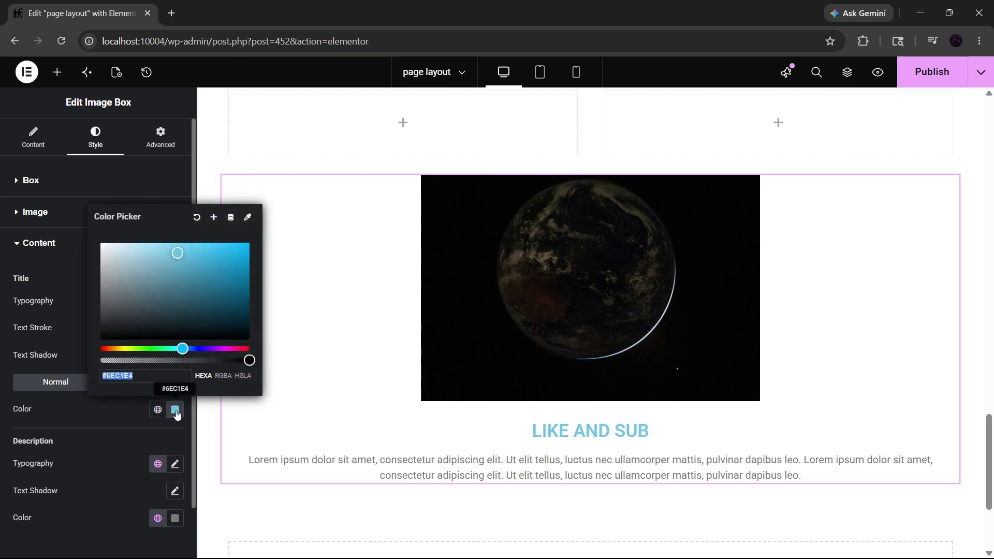
drag(209, 270, 179, 289)
drag(182, 349, 82, 357)
drag(208, 276, 243, 242)
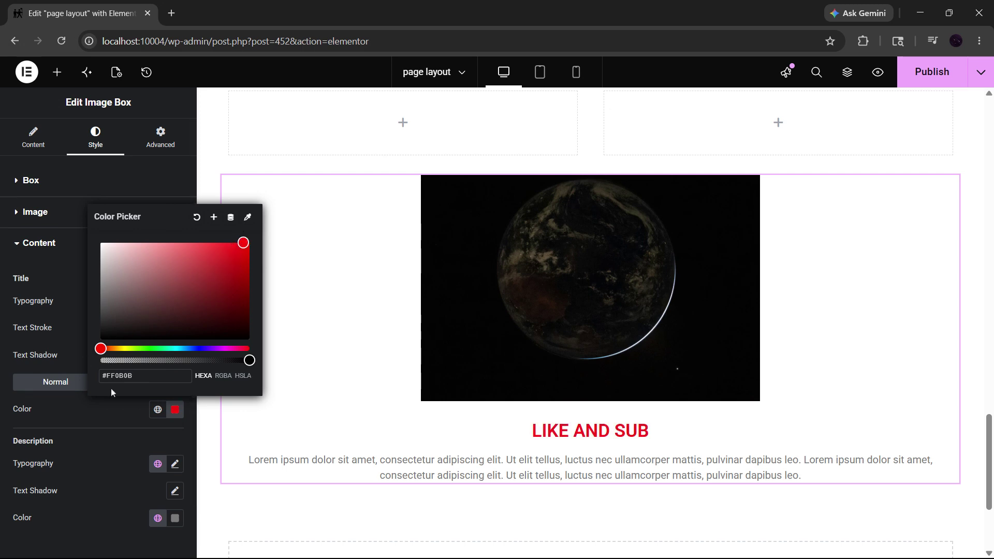
click(116, 418)
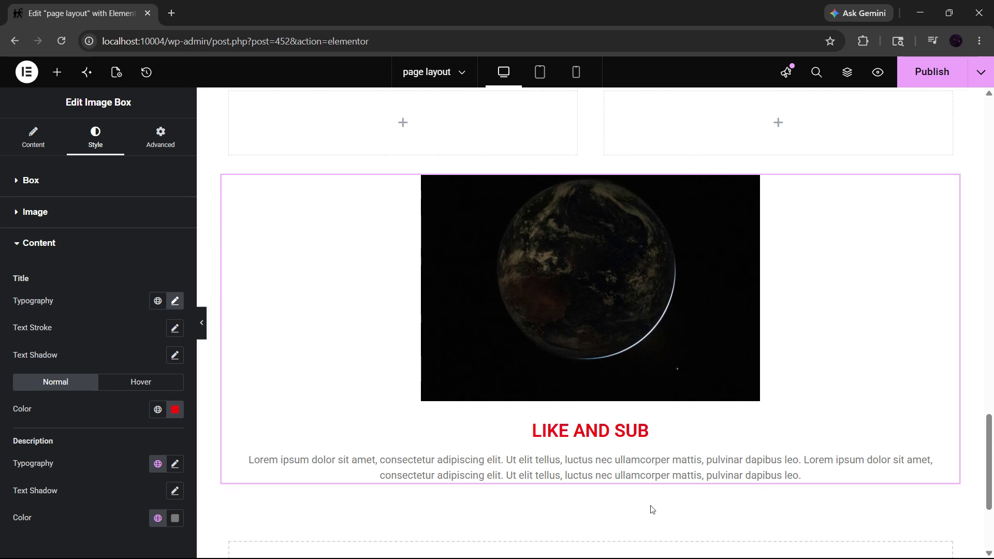
- Check the title's hover colour settings and publish the page
click(173, 383)
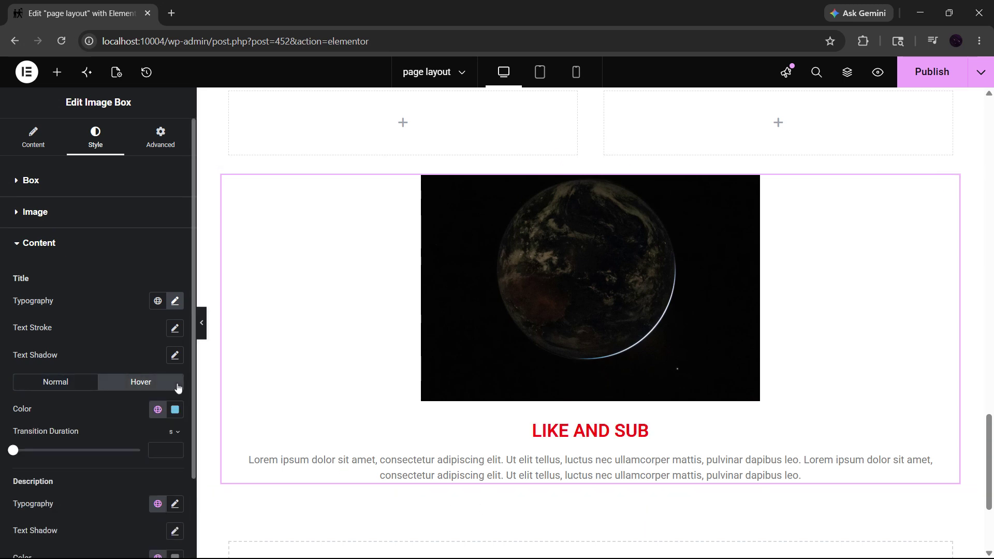
click(86, 383)
click(932, 72)
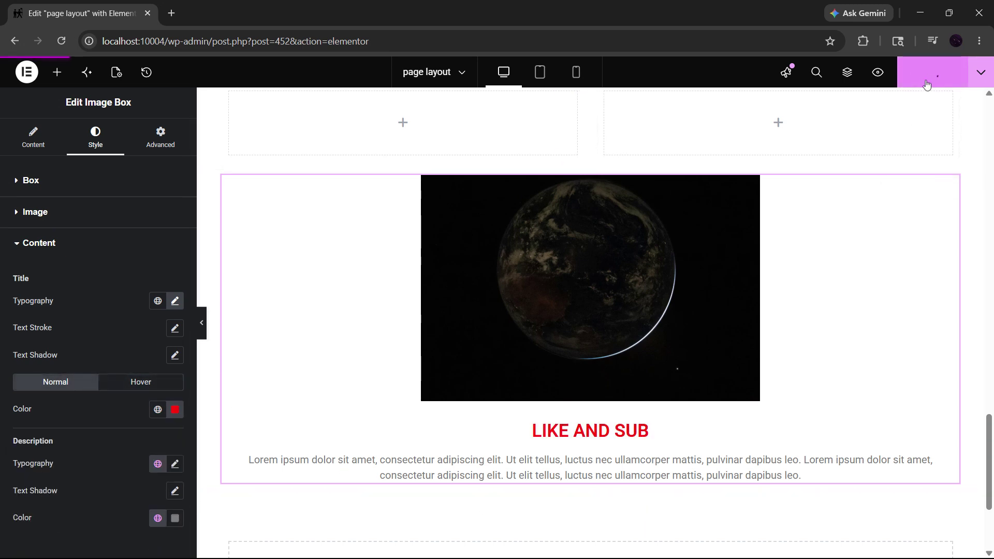